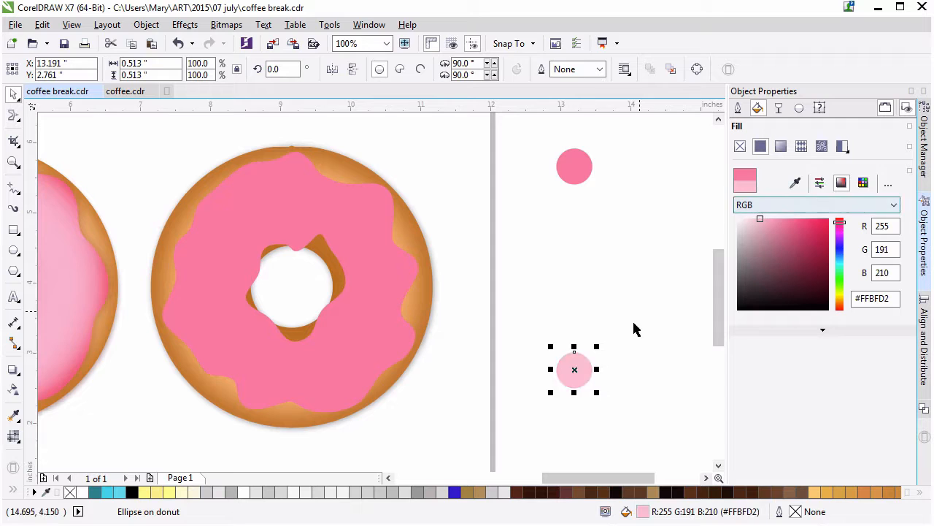
Step: Blend the dark pink and light pink circles beside the donut using 5 intermediate steps
{"action": "left_click", "coordinate": [588, 170]}
{"action": "left_click", "coordinate": [591, 357], "text": "shift"}
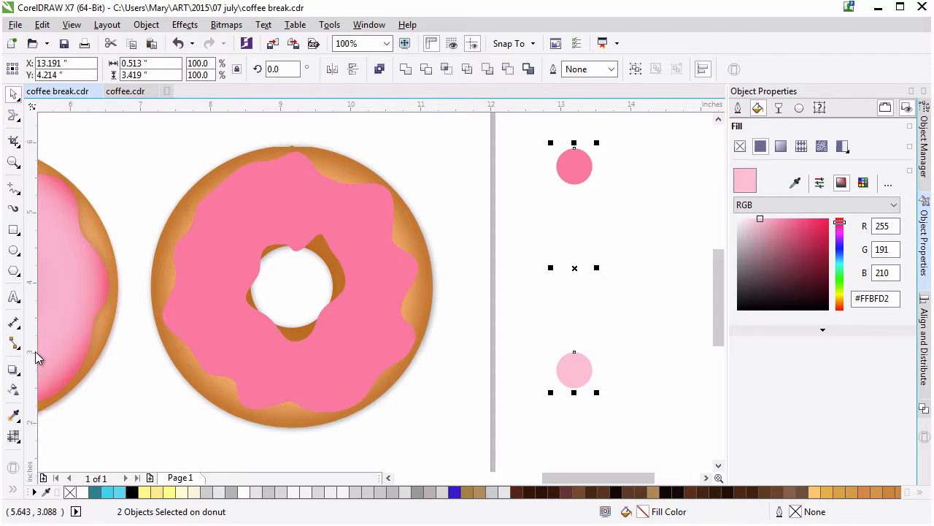
{"action": "left_click", "coordinate": [15, 371]}
{"action": "left_click", "coordinate": [62, 400]}
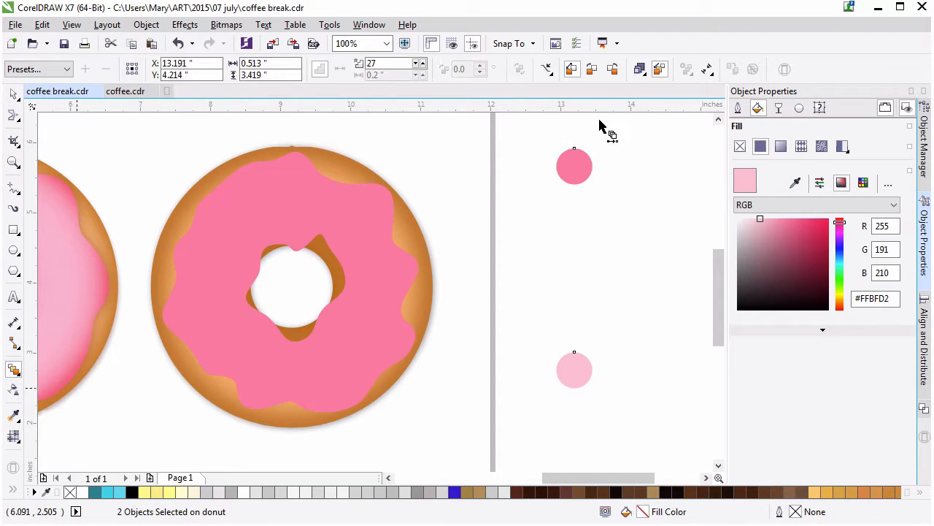
{"action": "left_click_drag", "start_coordinate": [574, 170], "coordinate": [581, 370]}
{"action": "double_click", "coordinate": [382, 64]}
{"action": "type", "text": "5"}
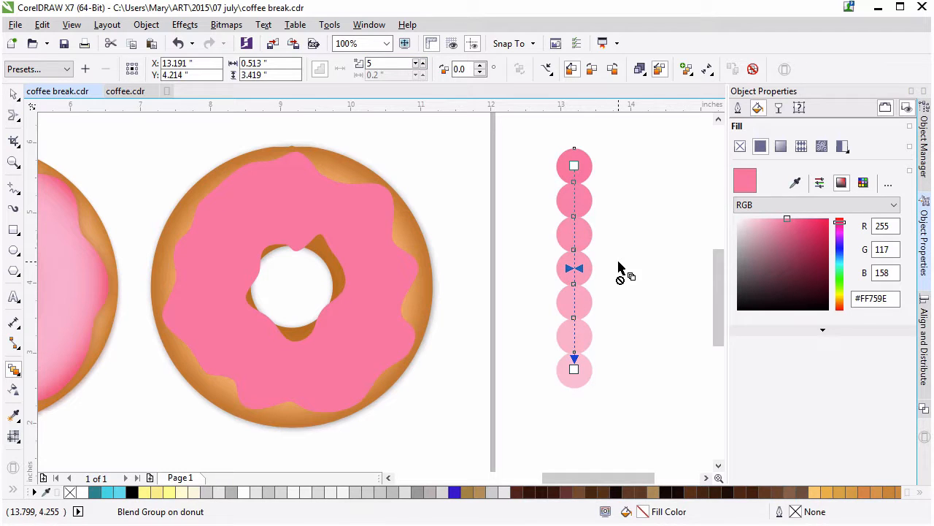
{"action": "left_click", "coordinate": [13, 95]}
{"action": "key", "text": "Escape"}
{"action": "left_click", "coordinate": [580, 248]}
{"action": "key", "text": "Escape"}
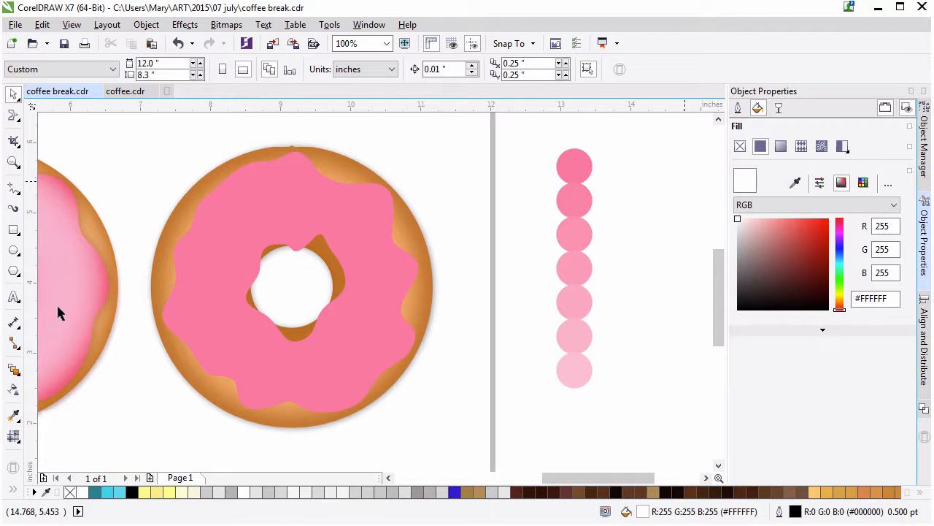
{"action": "left_click", "coordinate": [588, 160]}
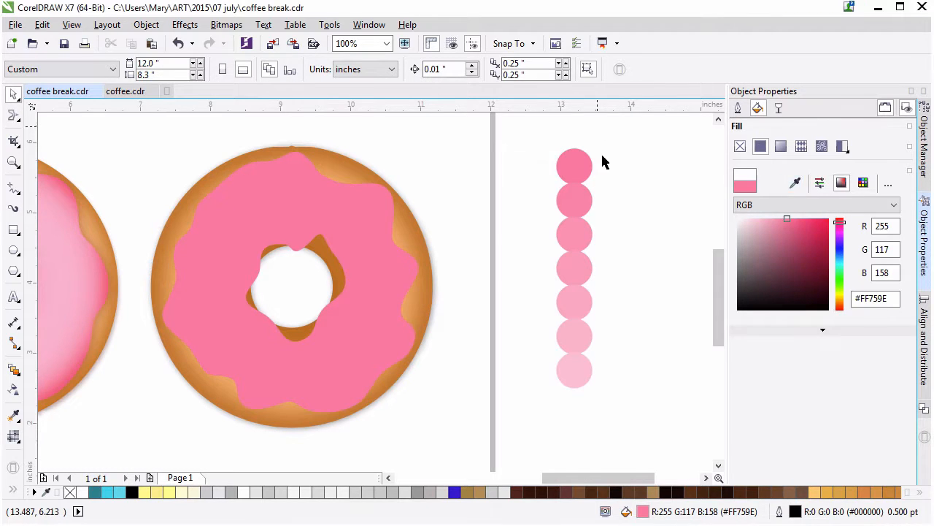
{"action": "left_click", "coordinate": [795, 183]}
{"action": "left_click", "coordinate": [580, 301]}
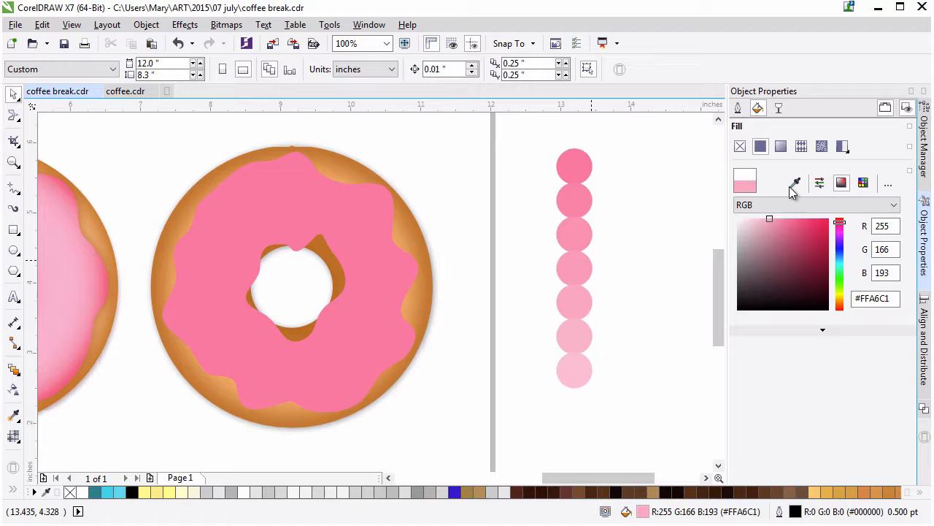
{"action": "left_click", "coordinate": [794, 185]}
{"action": "left_click", "coordinate": [14, 92]}
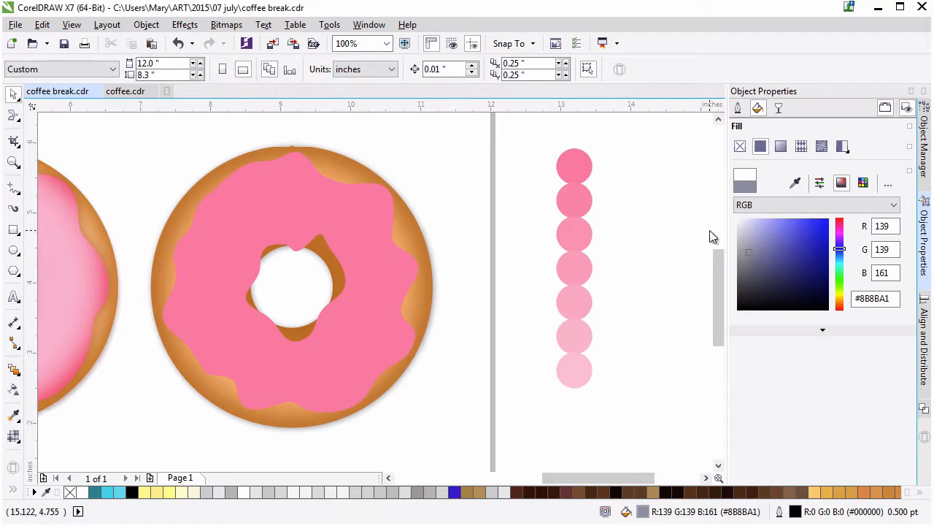
Step: Fill the donut's icing with the pink sampled from the middle circle of the blend (#FF9AB8)
{"action": "left_click", "coordinate": [394, 332]}
{"action": "left_click", "coordinate": [13, 415]}
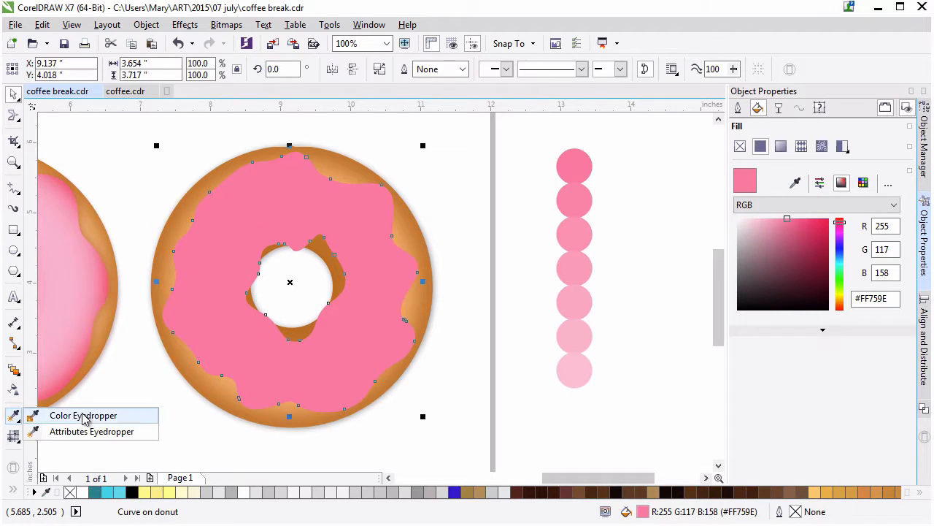
{"action": "left_click", "coordinate": [73, 413]}
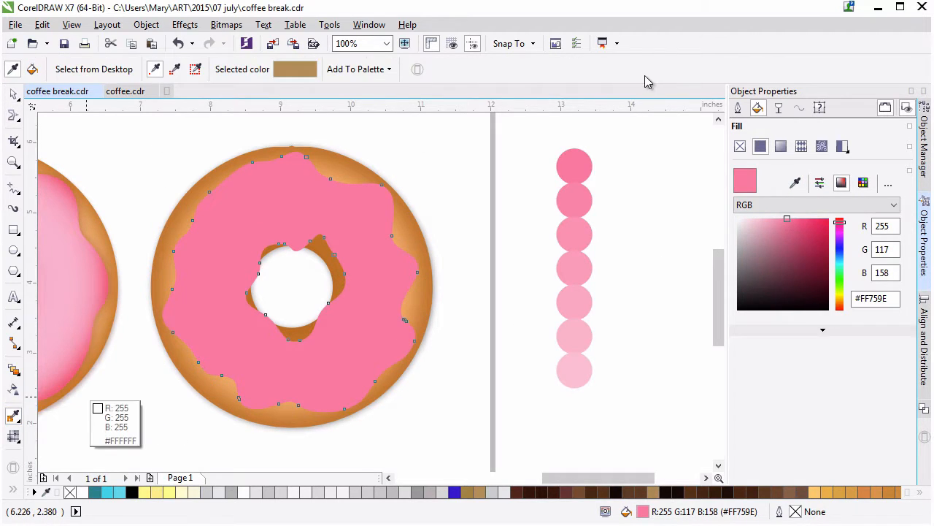
{"action": "left_click", "coordinate": [590, 234]}
{"action": "left_click", "coordinate": [795, 182]}
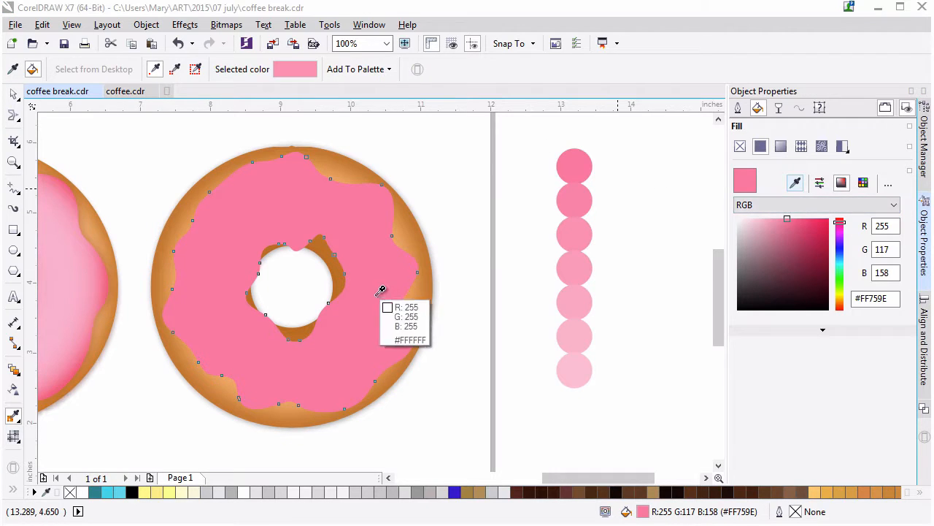
{"action": "left_click", "coordinate": [568, 267]}
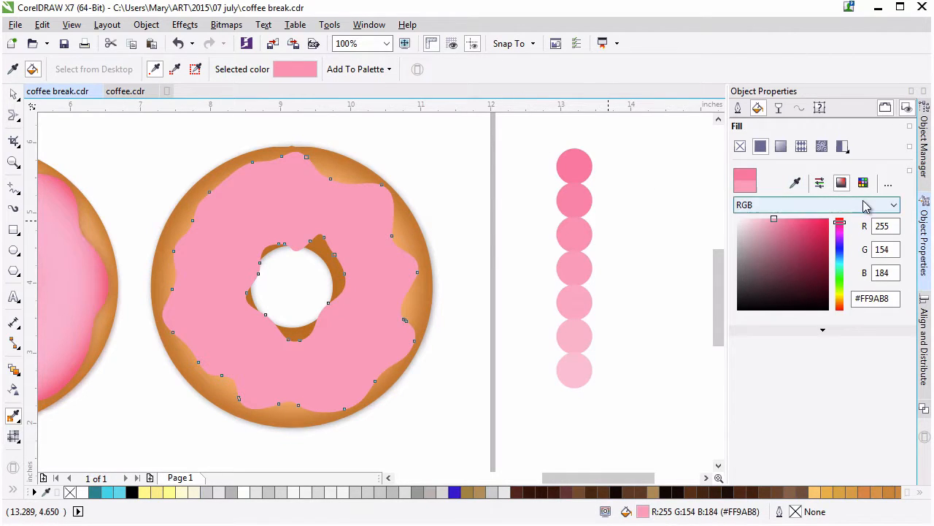
{"action": "key", "text": "space"}
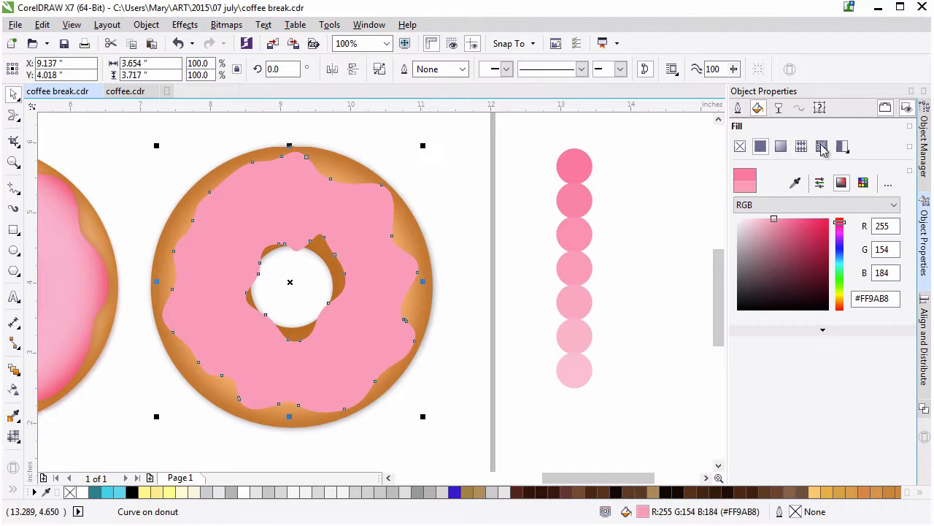
Step: Give the icing an elliptical fountain fill with its end colour sampled from the darkest circle (#FF759E)
{"action": "left_click", "coordinate": [781, 146]}
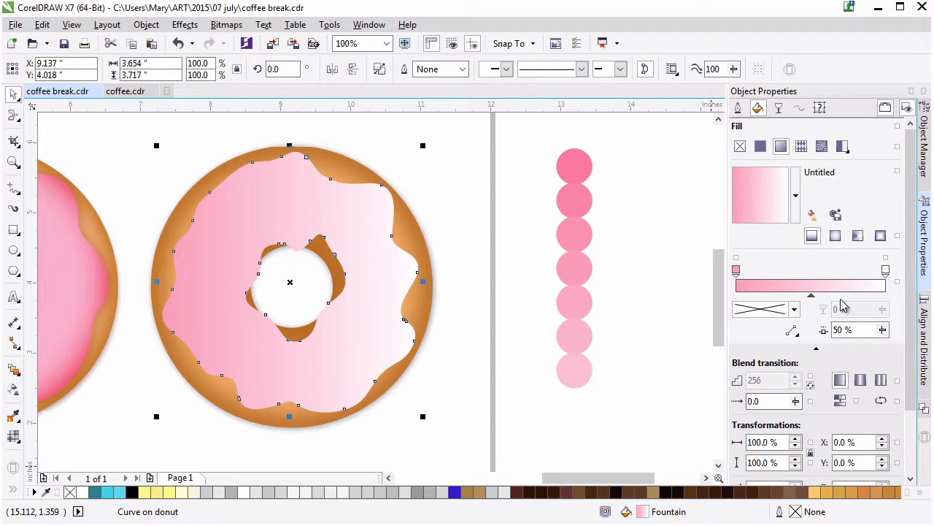
{"action": "left_click", "coordinate": [885, 271]}
{"action": "left_click", "coordinate": [794, 308]}
{"action": "left_click", "coordinate": [791, 340]}
{"action": "left_click", "coordinate": [580, 166]}
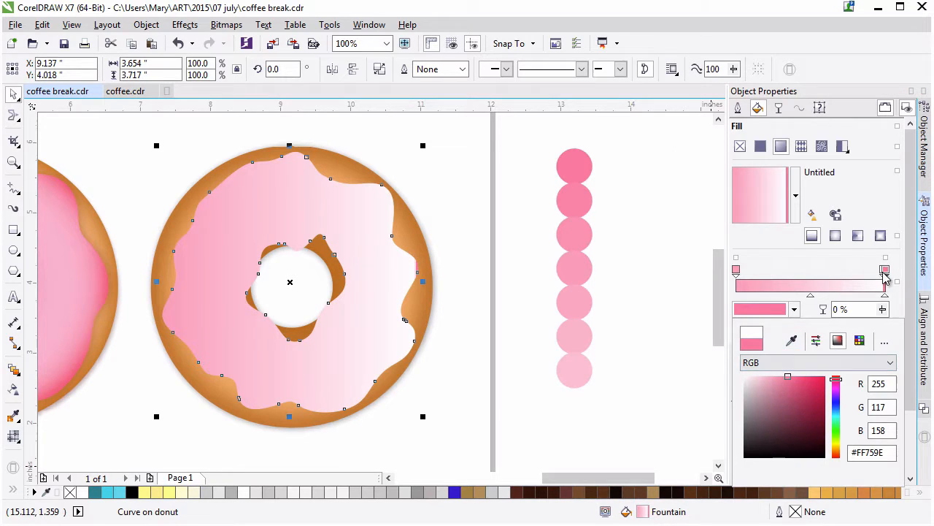
{"action": "left_click", "coordinate": [885, 272]}
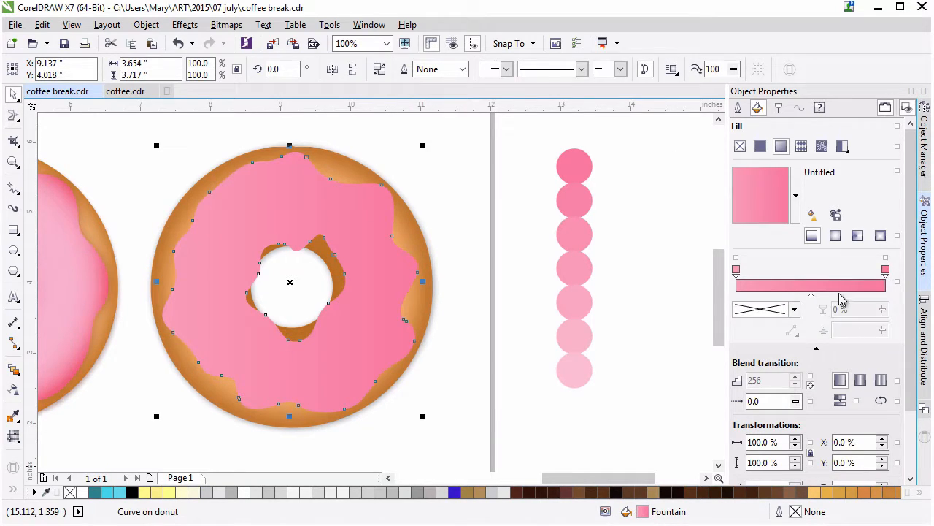
{"action": "left_click", "coordinate": [835, 235]}
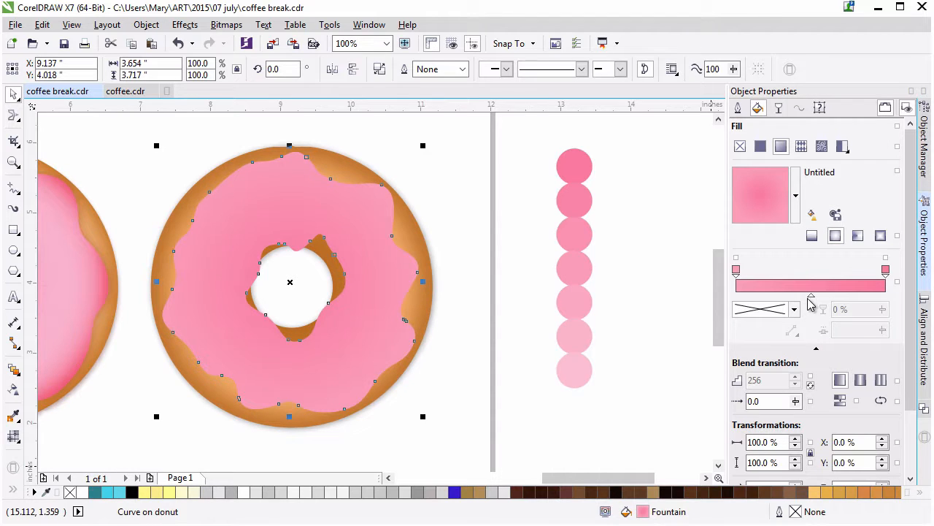
Step: Darken the end colour of the icing's gradient to #FF4A80
{"action": "mouse_move", "coordinate": [626, 482]}
{"action": "left_mouse_down"}
{"action": "mouse_move", "coordinate": [605, 480]}
{"action": "mouse_move", "coordinate": [614, 482]}
{"action": "left_mouse_up"}
{"action": "left_click", "coordinate": [886, 272]}
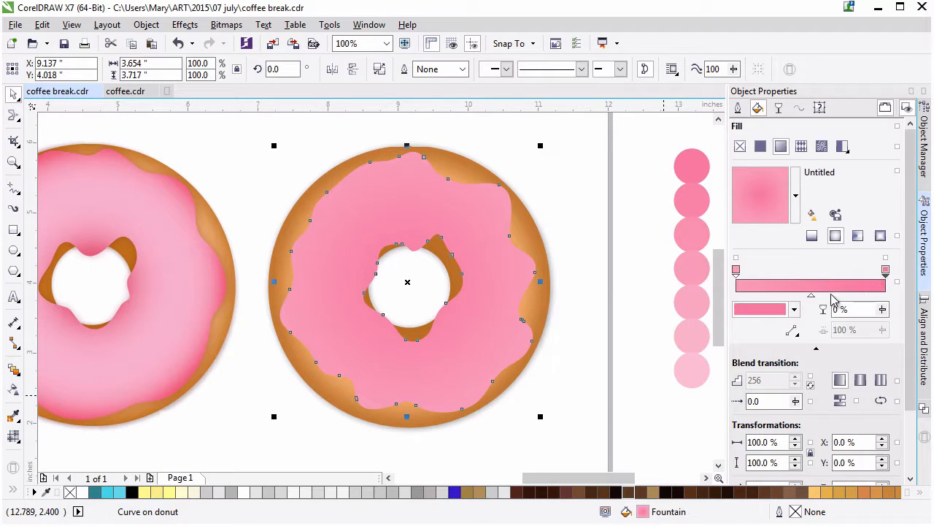
{"action": "left_click", "coordinate": [794, 309]}
{"action": "left_click_drag", "start_coordinate": [799, 379], "coordinate": [801, 376]}
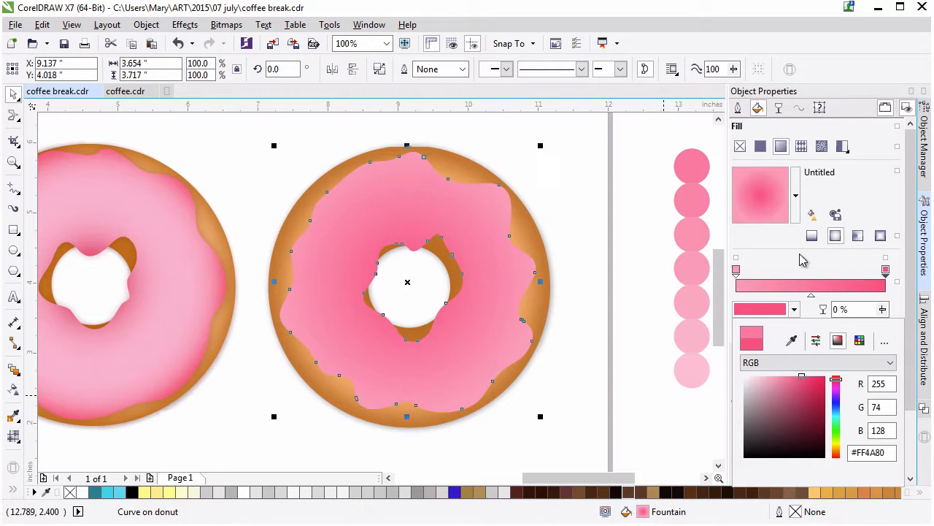
{"action": "left_click", "coordinate": [815, 302]}
Step: Turn on the smooth blend transition for the icing's gradient and move its midpoint to 80%
{"action": "left_click_drag", "start_coordinate": [811, 295], "coordinate": [871, 296]}
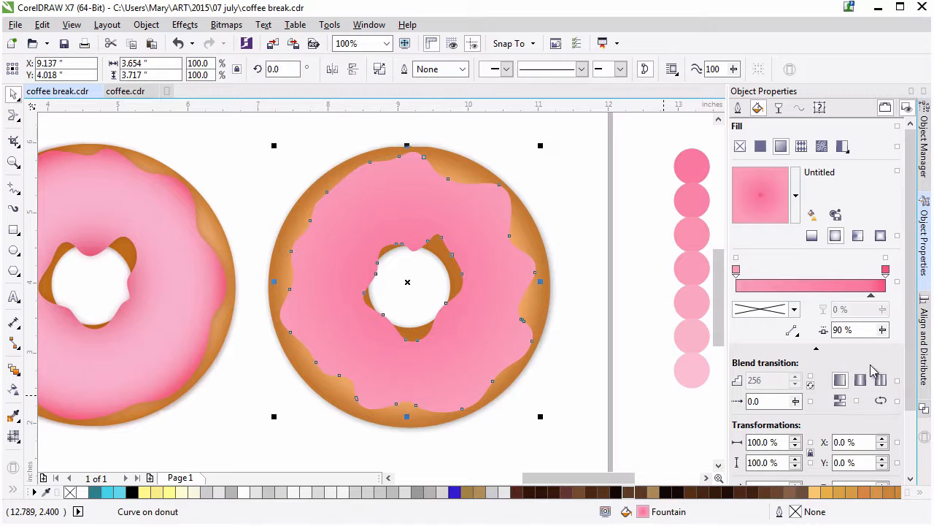
{"action": "left_click", "coordinate": [841, 401]}
{"action": "left_click_drag", "start_coordinate": [860, 296], "coordinate": [856, 298]}
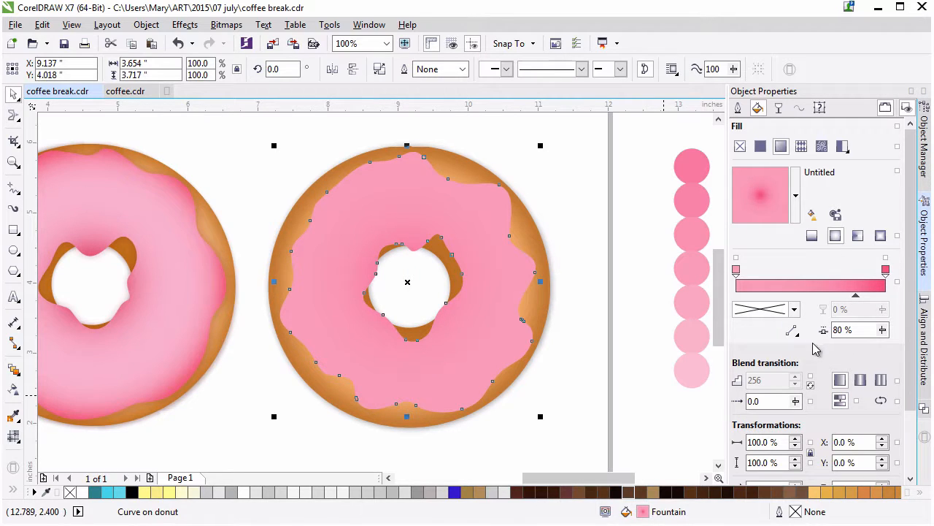
Step: Match the gradient's start colour to its dark pink end colour, #FF4A80, by sampling the end node
{"action": "left_click", "coordinate": [737, 270]}
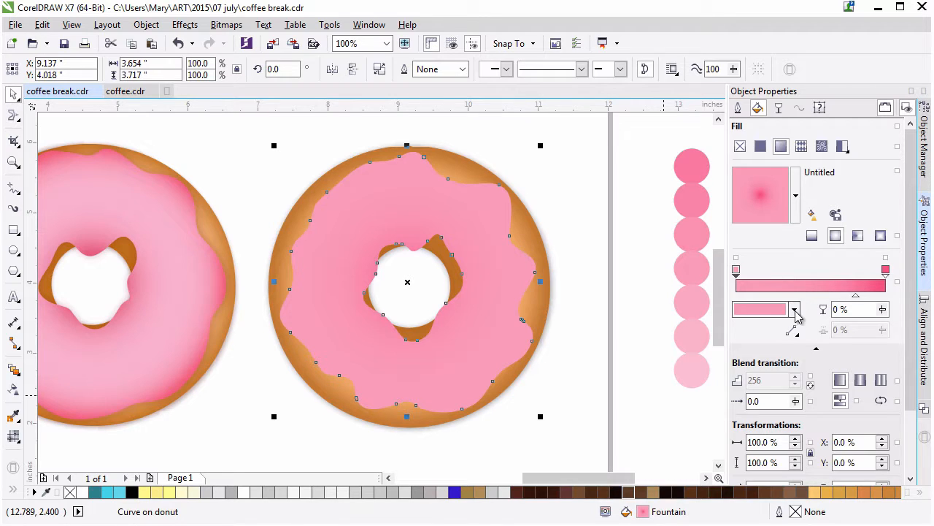
{"action": "left_click", "coordinate": [794, 309]}
{"action": "left_click", "coordinate": [792, 340]}
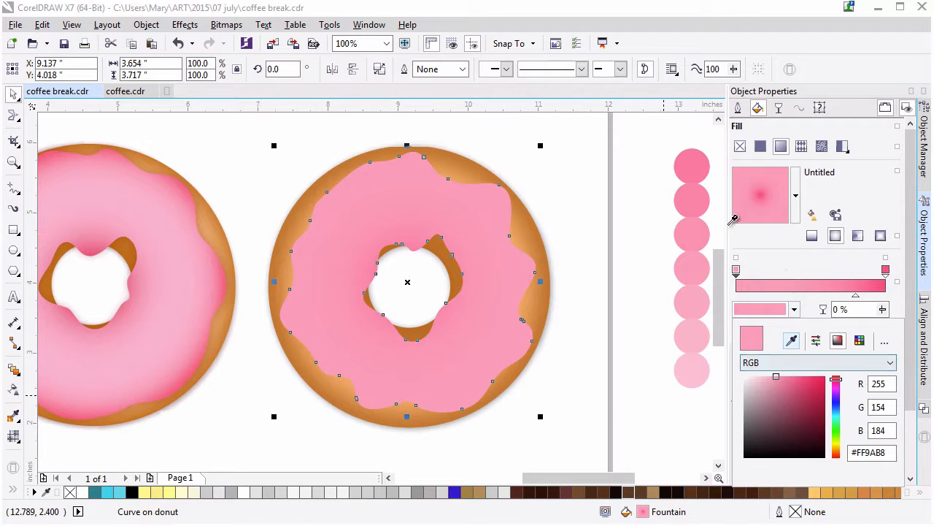
{"action": "left_click", "coordinate": [887, 269]}
Step: Add an intermediate gradient node coloured from the blend's middle circle, and shift it and its outer midpoint toward the start
{"action": "double_click", "coordinate": [810, 286]}
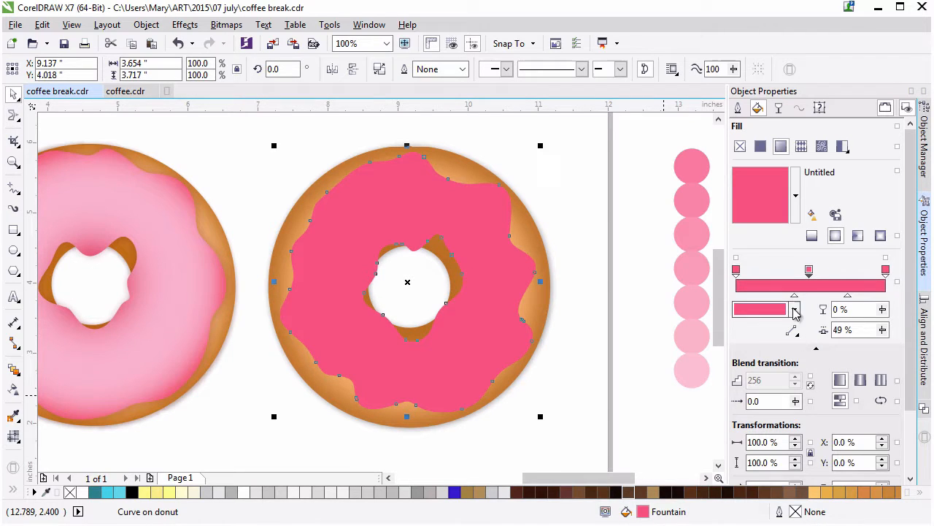
{"action": "left_click", "coordinate": [794, 309]}
{"action": "left_click", "coordinate": [792, 340]}
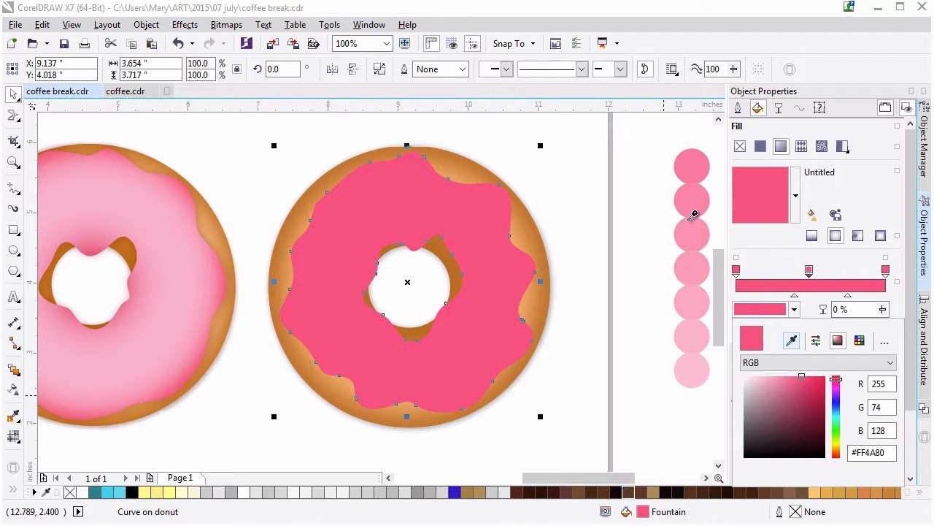
{"action": "left_click", "coordinate": [705, 265]}
{"action": "left_click", "coordinate": [798, 300]}
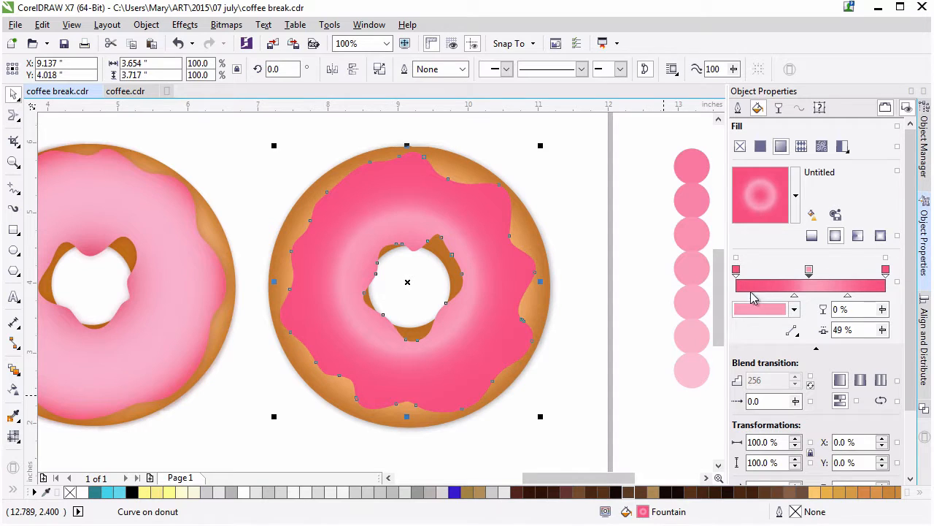
{"action": "left_click_drag", "start_coordinate": [793, 297], "coordinate": [744, 294]}
{"action": "left_click_drag", "start_coordinate": [810, 271], "coordinate": [768, 273]}
Step: Use the Interactive Fill tool to centre the gradient on the donut hole, size it about 101% by 103%, and reposition the intermediate node
{"action": "left_click", "coordinate": [16, 440]}
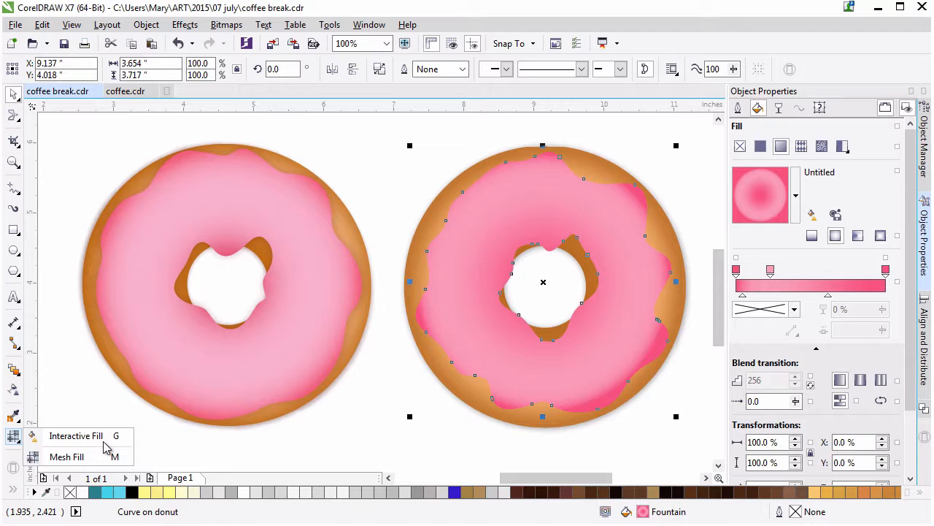
{"action": "left_click", "coordinate": [80, 436]}
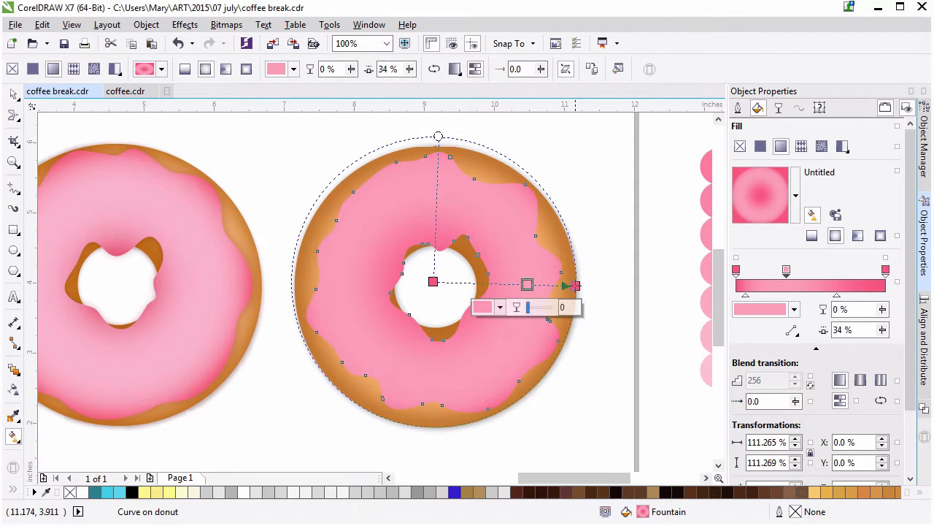
{"action": "left_click_drag", "start_coordinate": [567, 283], "coordinate": [575, 284]}
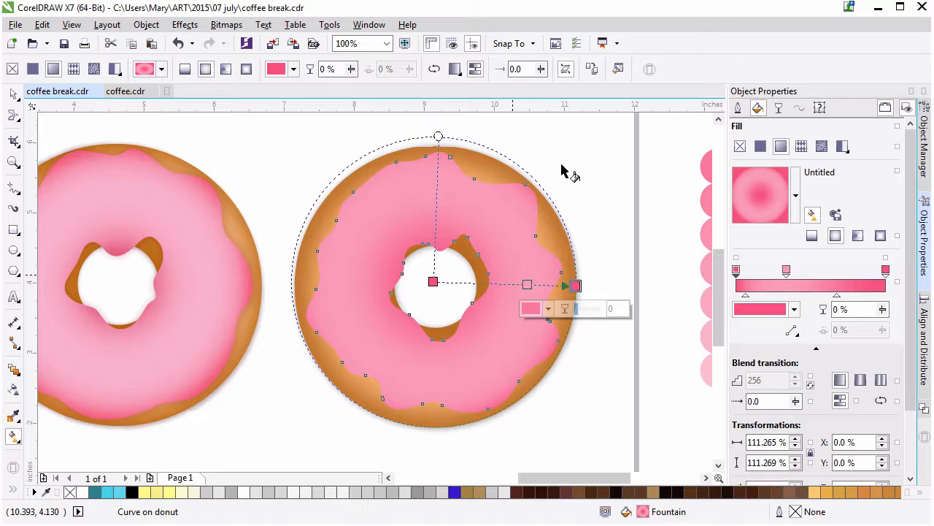
{"action": "left_click_drag", "start_coordinate": [527, 286], "coordinate": [569, 290]}
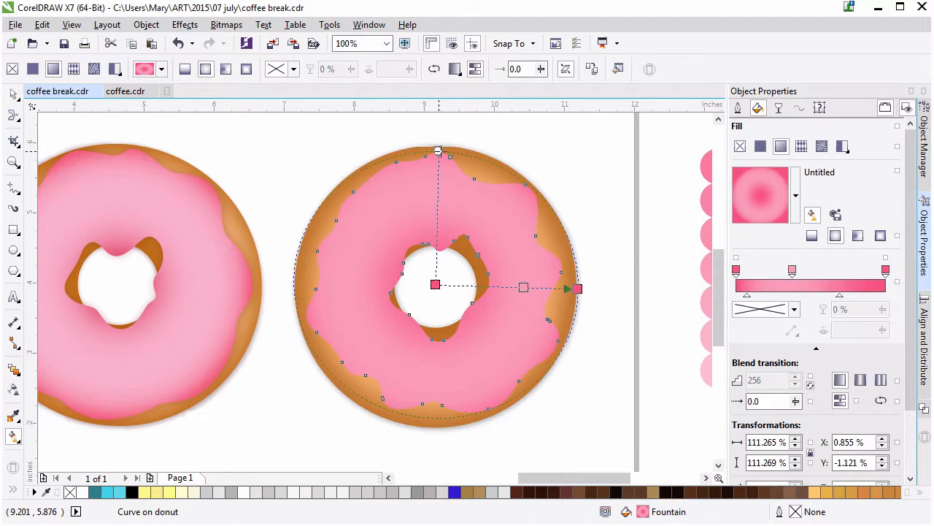
{"action": "left_click_drag", "start_coordinate": [439, 150], "coordinate": [438, 151]}
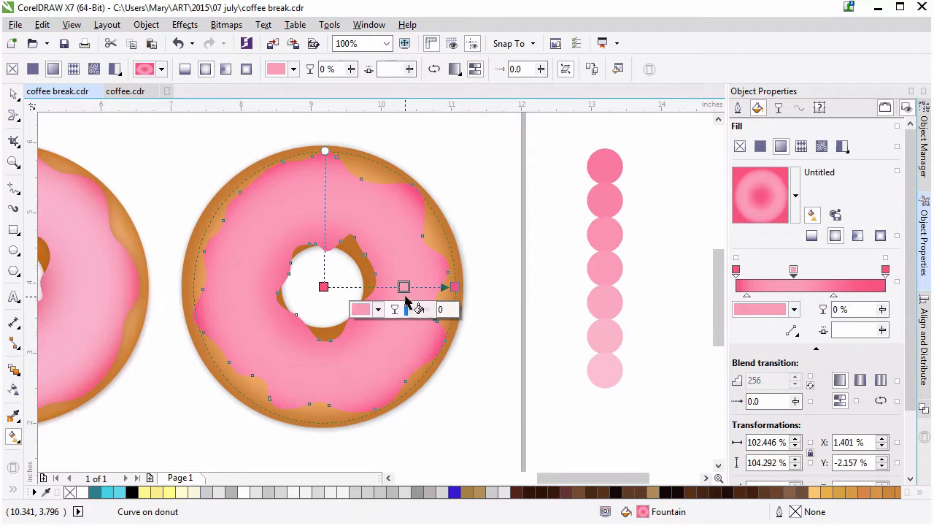
{"action": "left_click_drag", "start_coordinate": [454, 287], "coordinate": [399, 285]}
Step: Lighten the intermediate node of the icing's gradient to #FFB2C9
{"action": "left_click", "coordinate": [401, 286]}
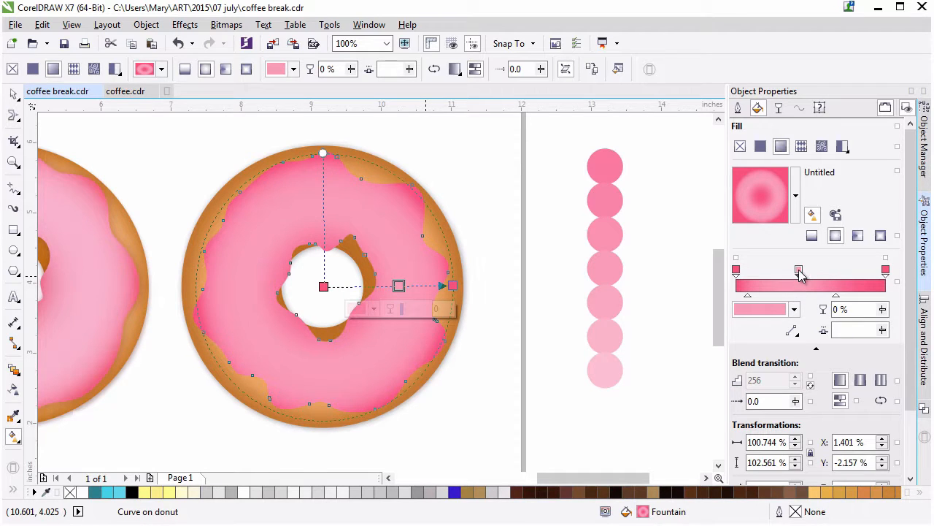
{"action": "left_click", "coordinate": [794, 308]}
{"action": "left_click_drag", "start_coordinate": [770, 382], "coordinate": [773, 383]}
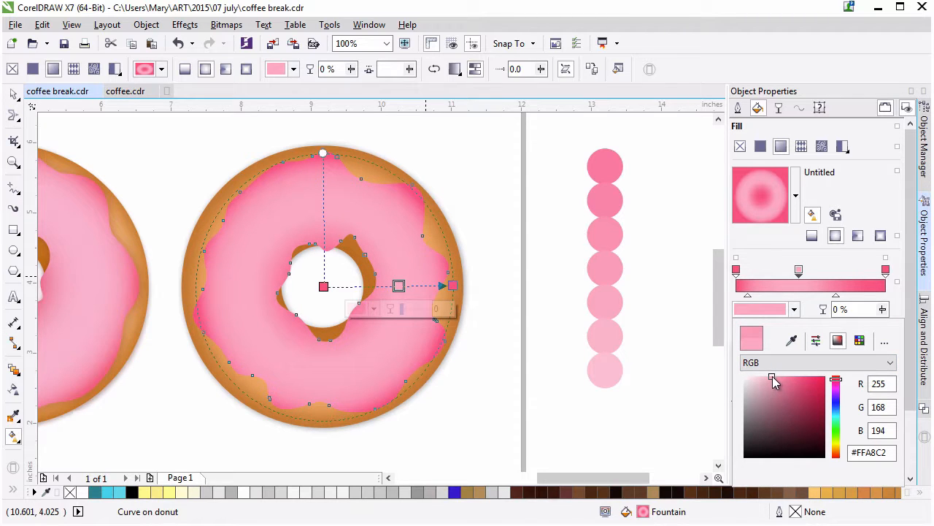
{"action": "left_click_drag", "start_coordinate": [775, 380], "coordinate": [768, 376]}
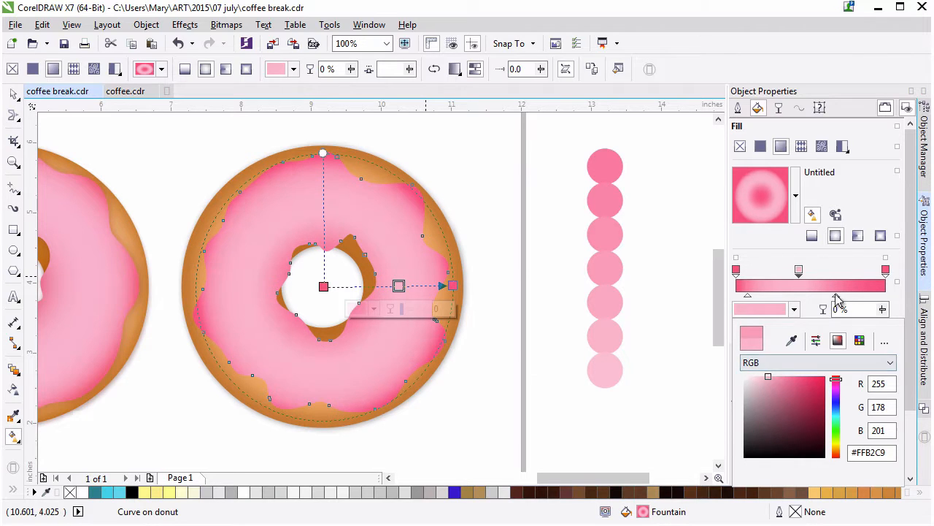
Step: Fine-tune both gradient midpoints, setting the inner one to 45%, and enlarge the fill ellipse to about 108% by 110%
{"action": "left_click", "coordinate": [837, 296]}
{"action": "left_click_drag", "start_coordinate": [836, 296], "coordinate": [838, 296]}
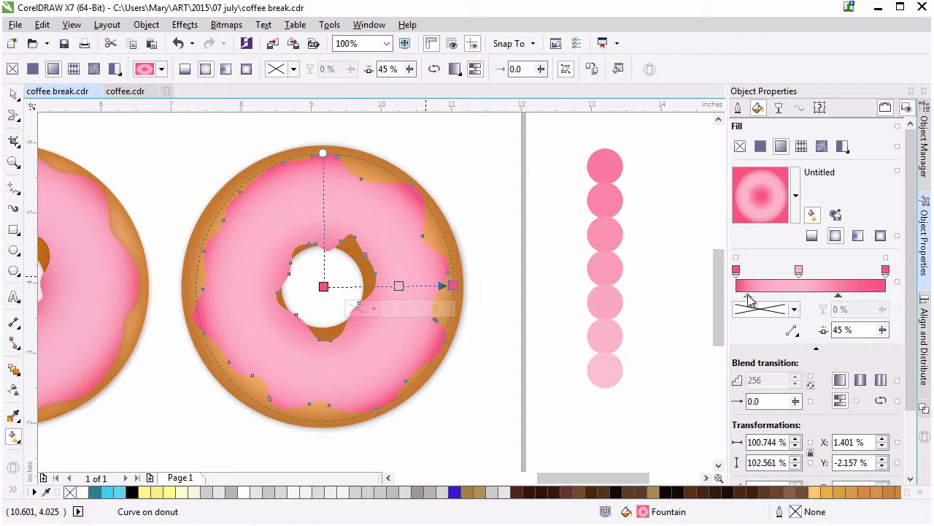
{"action": "left_click_drag", "start_coordinate": [754, 296], "coordinate": [751, 296]}
{"action": "left_click_drag", "start_coordinate": [453, 285], "coordinate": [463, 286]}
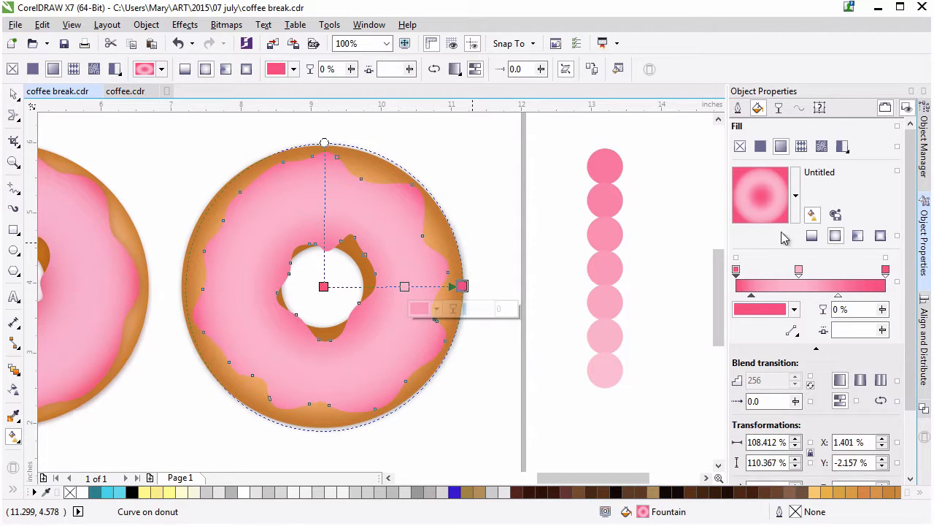
Step: Set the icing gradient's inner midpoint to 31% and slightly adjust the intermediate node's pink colour
{"action": "left_click_drag", "start_coordinate": [758, 300], "coordinate": [759, 296]}
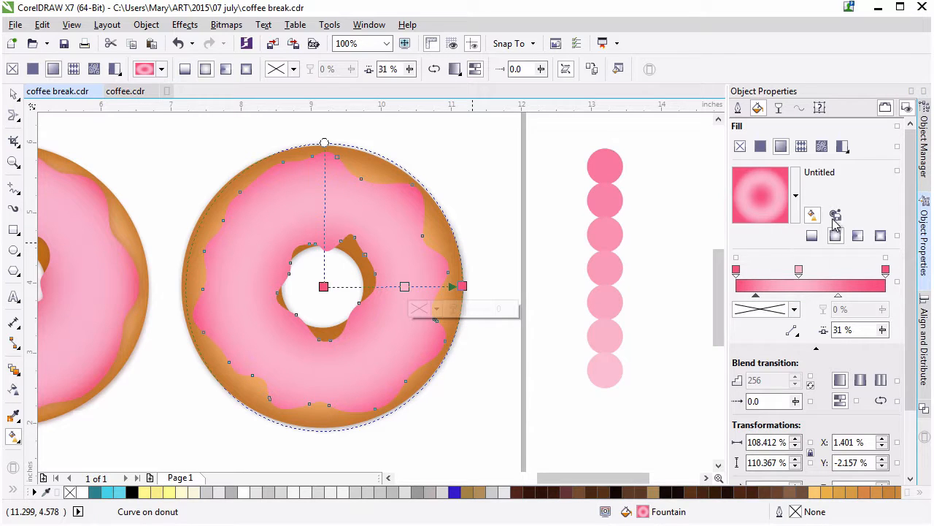
{"action": "left_click", "coordinate": [799, 270]}
{"action": "left_click", "coordinate": [794, 309]}
{"action": "left_click_drag", "start_coordinate": [766, 383], "coordinate": [765, 385]}
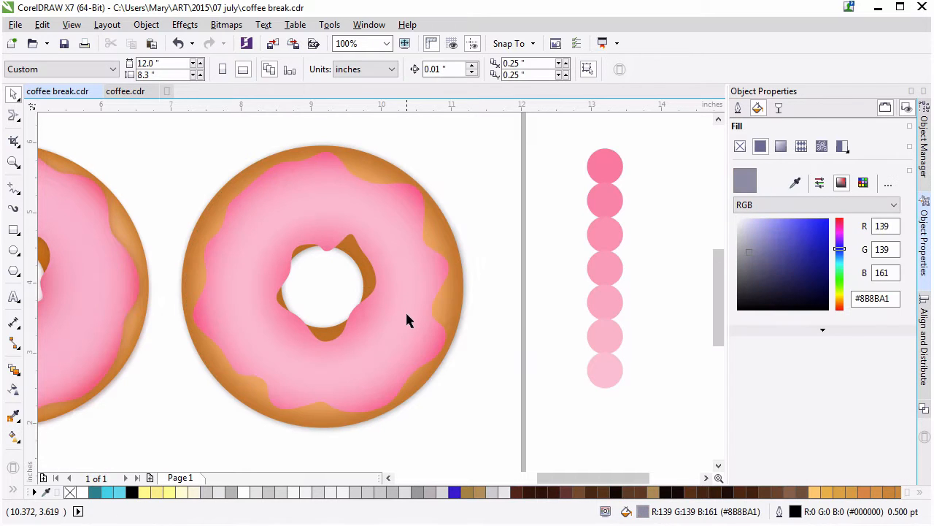
Step: Add a black Multiply drop shadow to the icing, running horizontally from its left edge to its right edge
{"action": "left_click", "coordinate": [406, 329]}
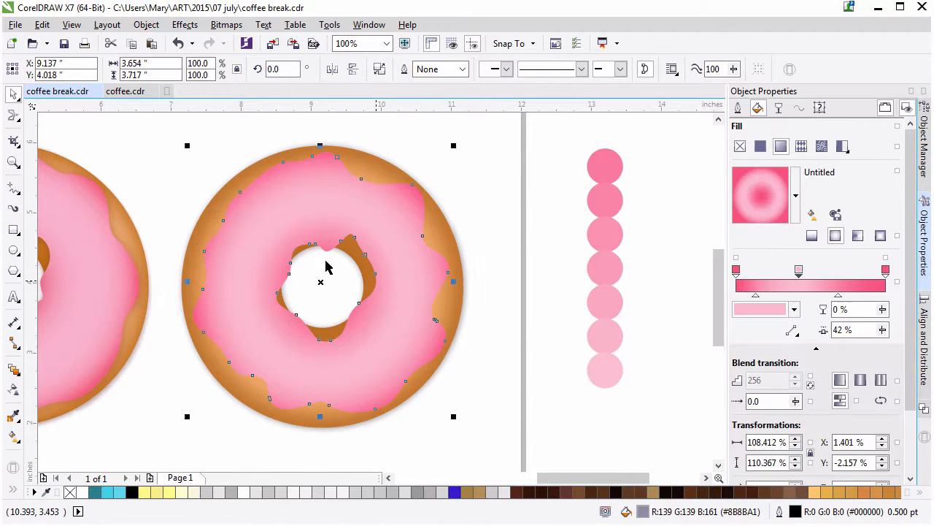
{"action": "left_click", "coordinate": [15, 371]}
{"action": "left_click", "coordinate": [64, 370]}
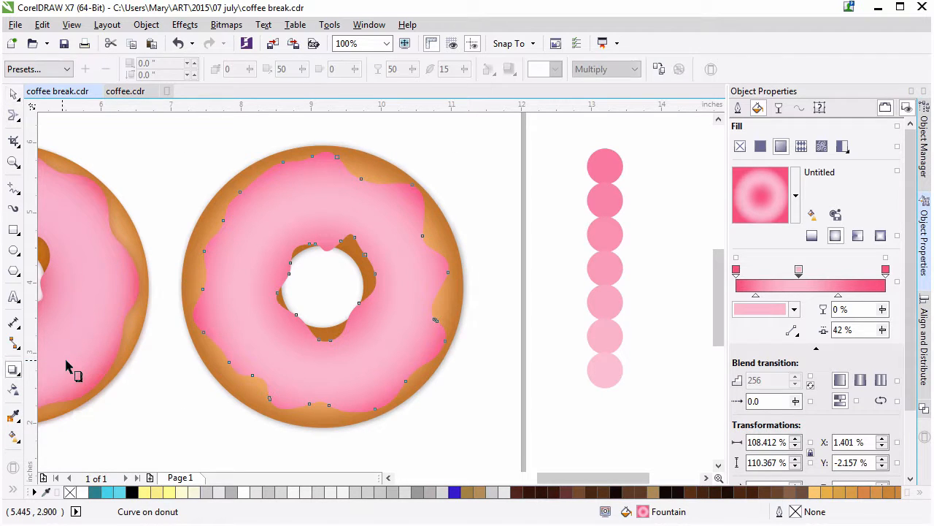
{"action": "scroll", "coordinate": [549, 478], "scroll_direction": "left", "scroll_amount": 3}
{"action": "scroll", "coordinate": [549, 478], "scroll_direction": "left", "scroll_amount": 3}
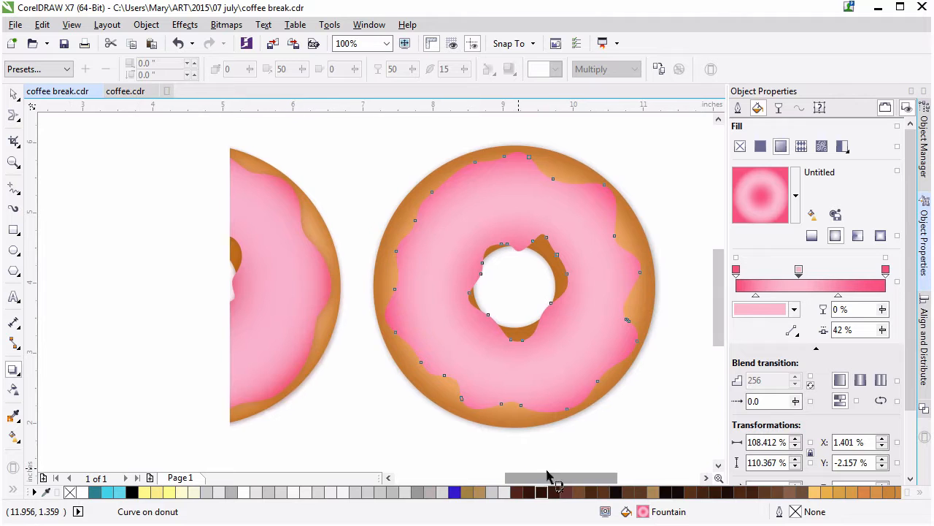
{"action": "left_click_drag", "start_coordinate": [384, 281], "coordinate": [643, 282]}
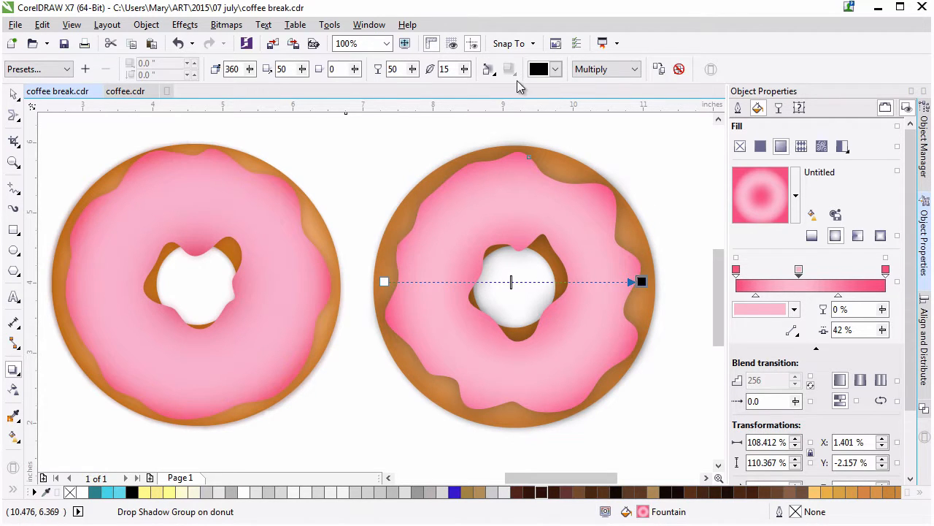
Step: Reduce the icing shadow's opacity to 18 and its feathering to 6
{"action": "left_click_drag", "start_coordinate": [465, 70], "coordinate": [391, 87]}
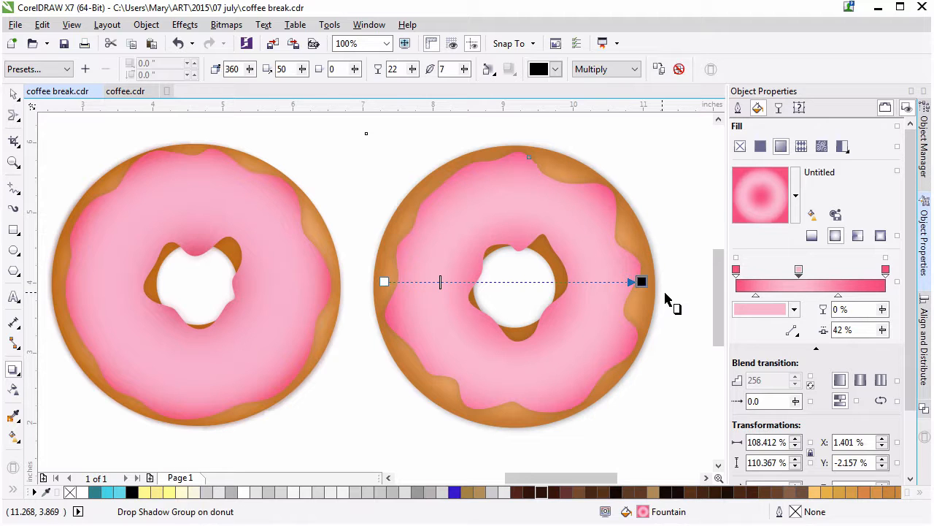
{"action": "mouse_move", "coordinate": [462, 72]}
{"action": "left_mouse_down"}
{"action": "mouse_move", "coordinate": [466, 83]}
{"action": "mouse_move", "coordinate": [473, 62]}
{"action": "left_mouse_up"}
{"action": "left_click_drag", "start_coordinate": [412, 69], "coordinate": [413, 71]}
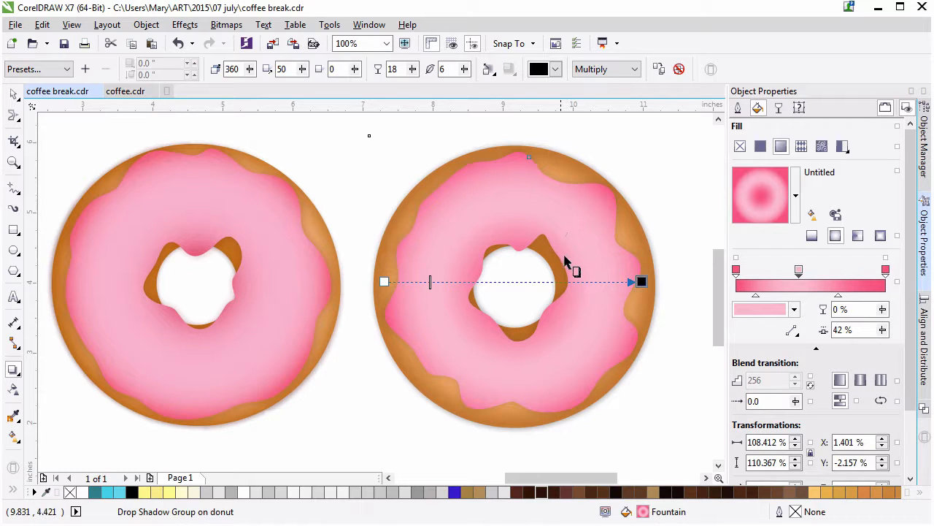
{"action": "left_click_drag", "start_coordinate": [584, 479], "coordinate": [593, 479]}
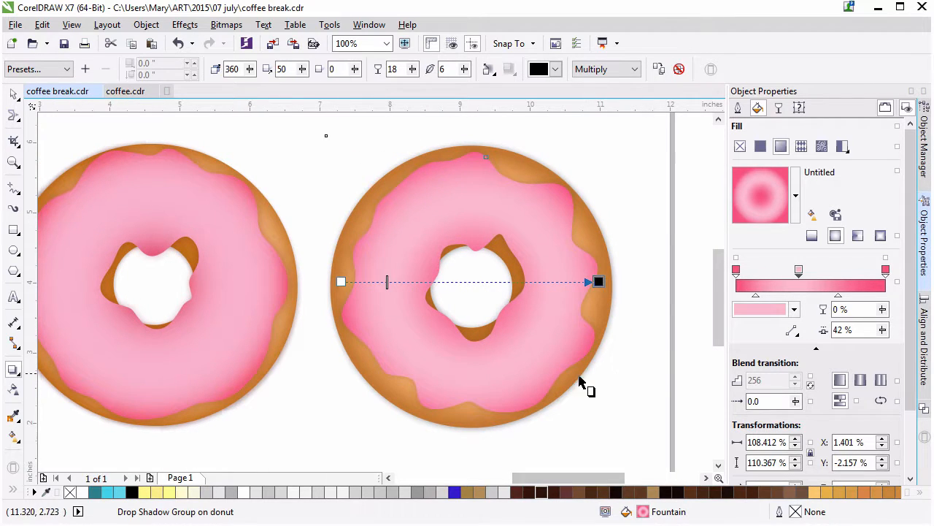
Step: Smooth the icing's wavy outer edge, mainly along its left side, using the Smooth tool with a 1.0-inch nib and rate 100
{"action": "left_click", "coordinate": [13, 95]}
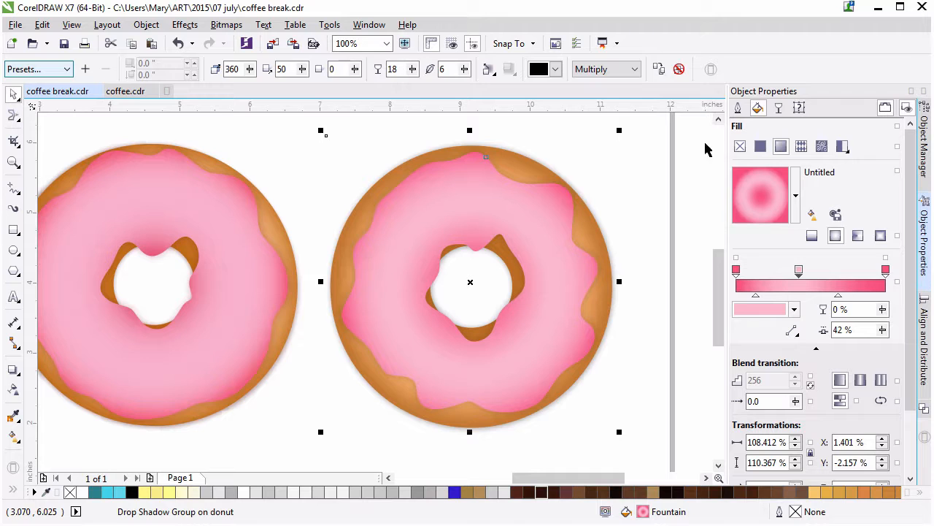
{"action": "left_click", "coordinate": [692, 194]}
{"action": "left_click", "coordinate": [565, 286]}
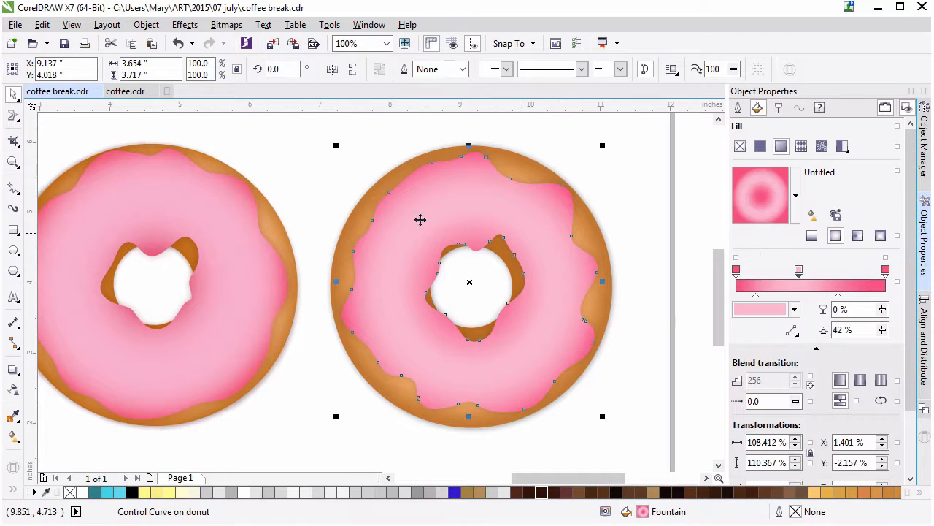
{"action": "left_click", "coordinate": [15, 116]}
{"action": "left_click", "coordinate": [71, 114]}
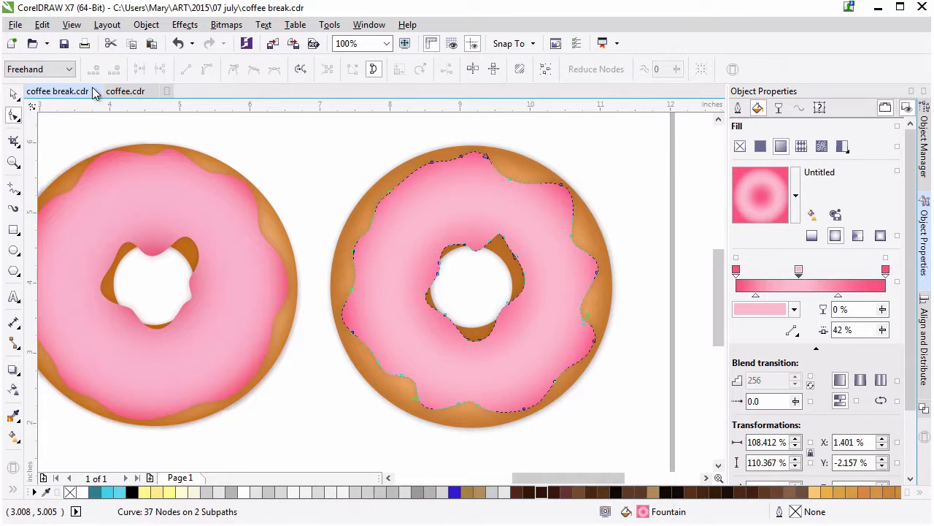
{"action": "left_click", "coordinate": [16, 122]}
{"action": "left_click", "coordinate": [59, 133]}
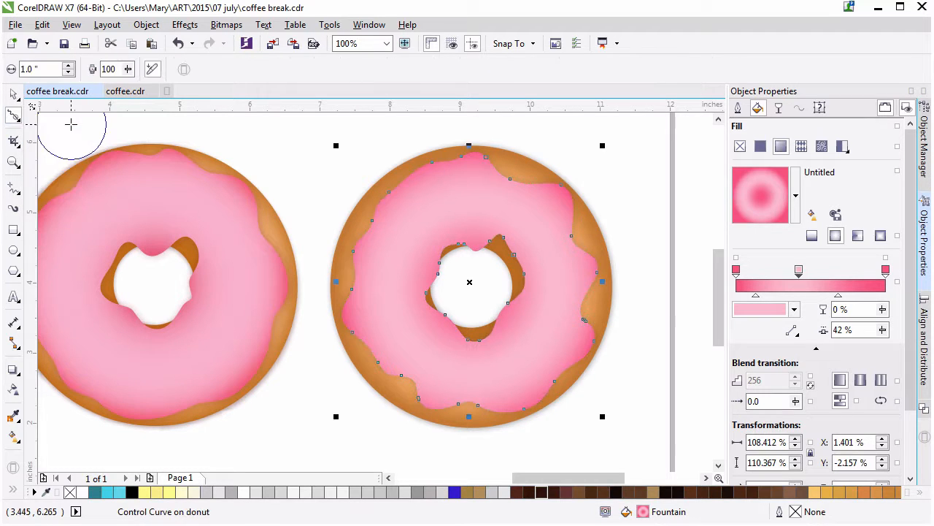
{"action": "mouse_move", "coordinate": [432, 196]}
{"action": "left_mouse_down"}
{"action": "mouse_move", "coordinate": [395, 333]}
{"action": "mouse_move", "coordinate": [370, 335]}
{"action": "mouse_move", "coordinate": [451, 398]}
{"action": "mouse_move", "coordinate": [533, 395]}
{"action": "mouse_move", "coordinate": [501, 214]}
{"action": "mouse_move", "coordinate": [511, 386]}
{"action": "mouse_move", "coordinate": [375, 296]}
{"action": "mouse_move", "coordinate": [418, 186]}
{"action": "mouse_move", "coordinate": [469, 156]}
{"action": "left_mouse_up"}
{"action": "key", "text": "space"}
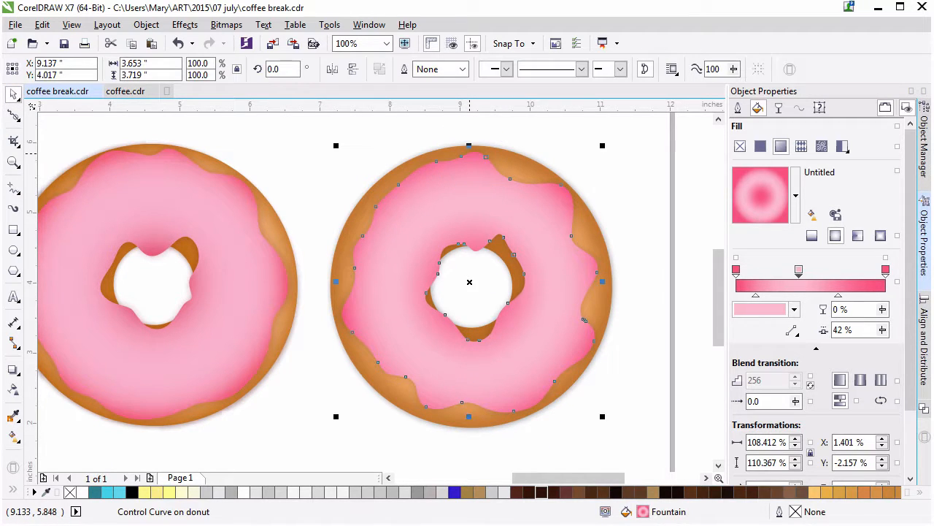
Step: Enlarge the icing proportionally about its centre to about 104%
{"action": "left_click", "coordinate": [659, 178]}
{"action": "left_click", "coordinate": [521, 220]}
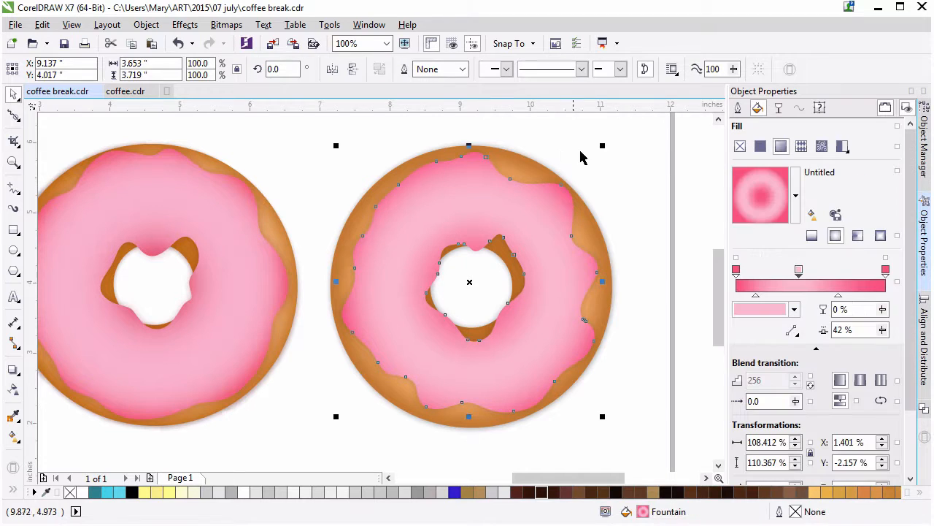
{"action": "left_click_drag", "start_coordinate": [601, 141], "coordinate": [606, 150]}
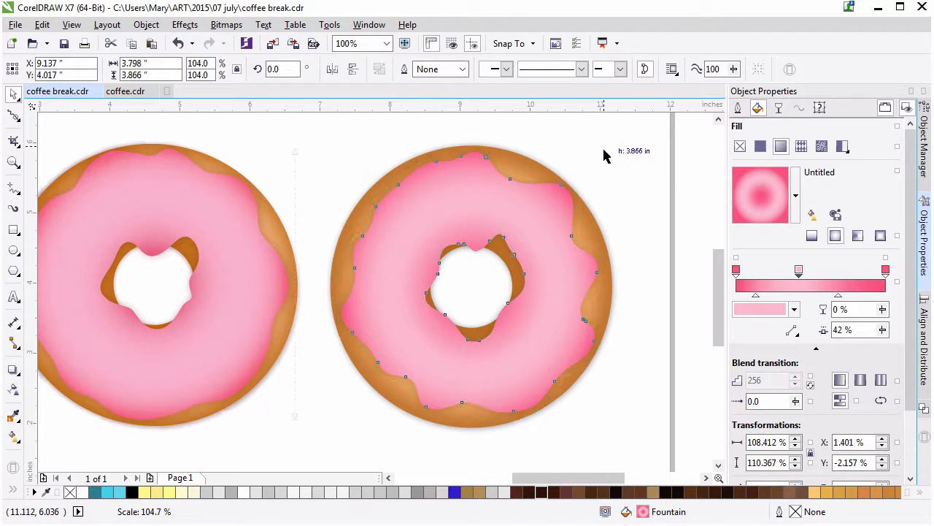
{"action": "left_click", "coordinate": [707, 154]}
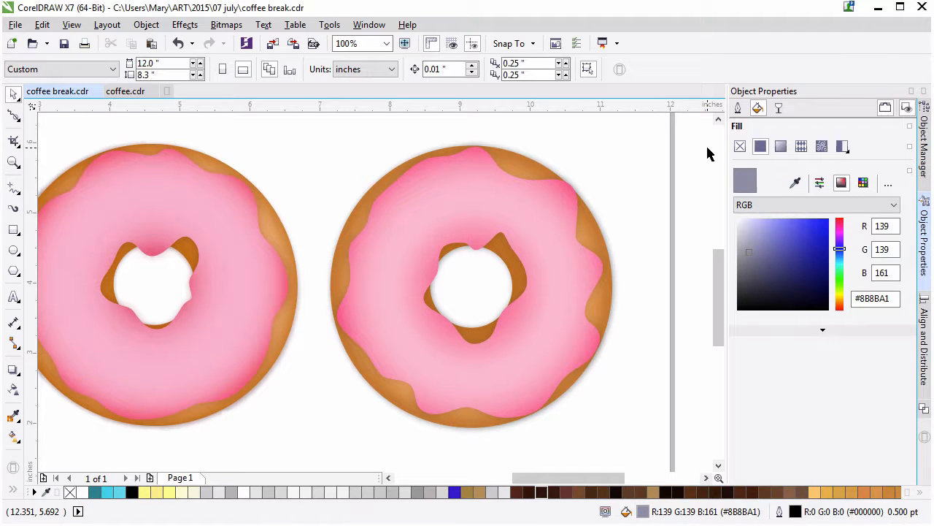
Step: Save the drawing
{"action": "left_click_drag", "start_coordinate": [568, 482], "coordinate": [562, 481]}
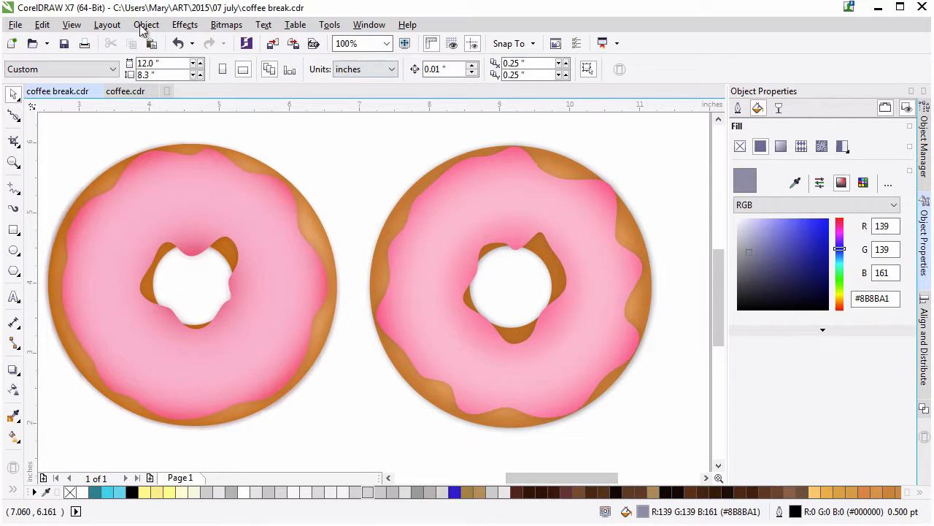
{"action": "left_click", "coordinate": [15, 25]}
{"action": "left_click", "coordinate": [38, 146]}
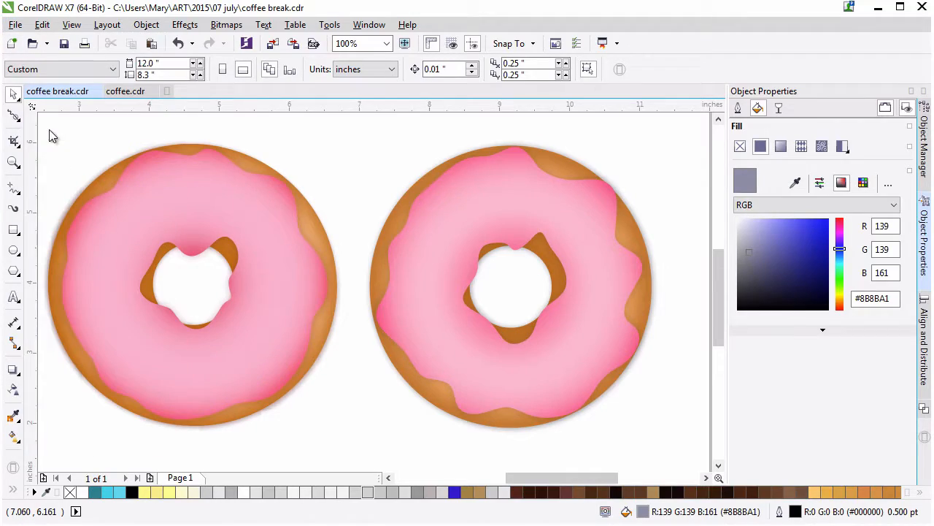